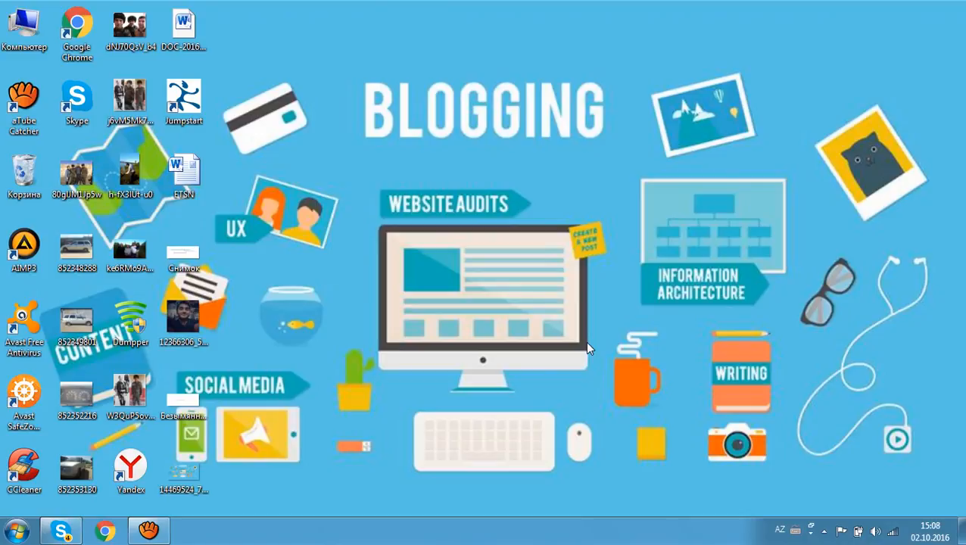
Switch to Google Chrome and open the Blogger website
click(106, 532)
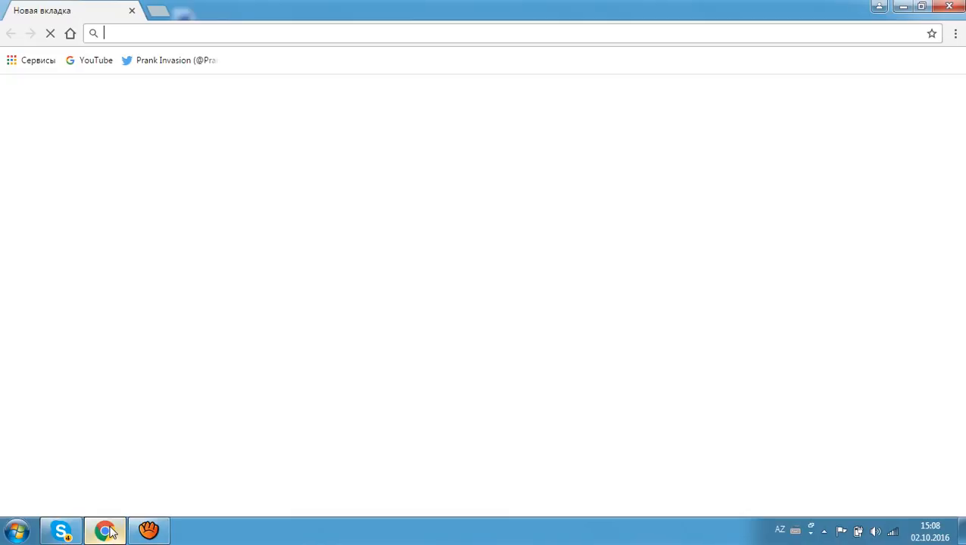
text(blo)
key(Return)
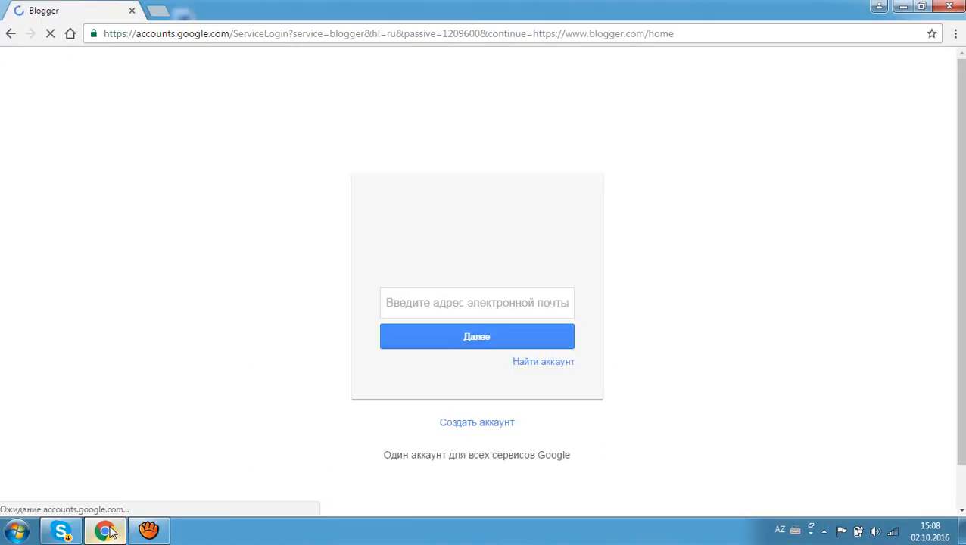
Sign in to Blogger with the Google account's e-mail address and password
text(m)
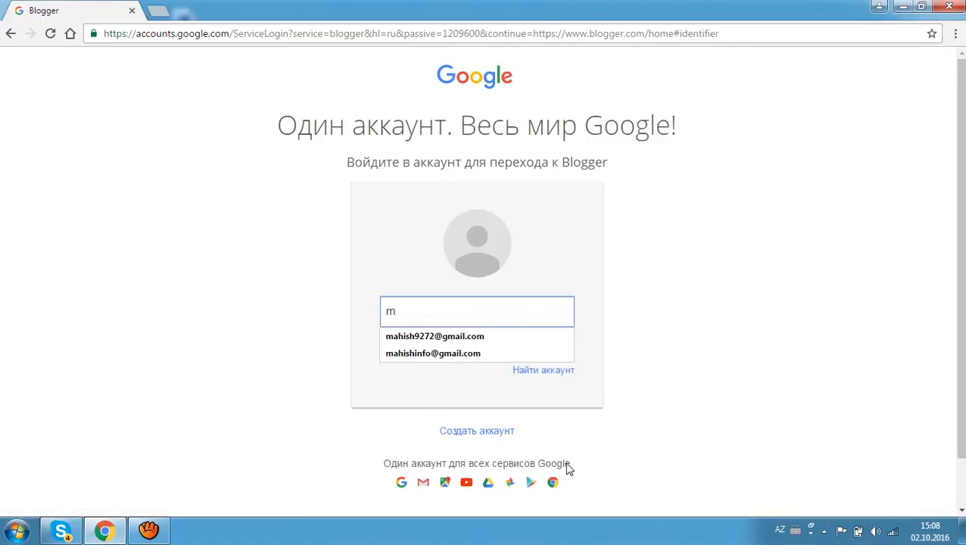
click(424, 336)
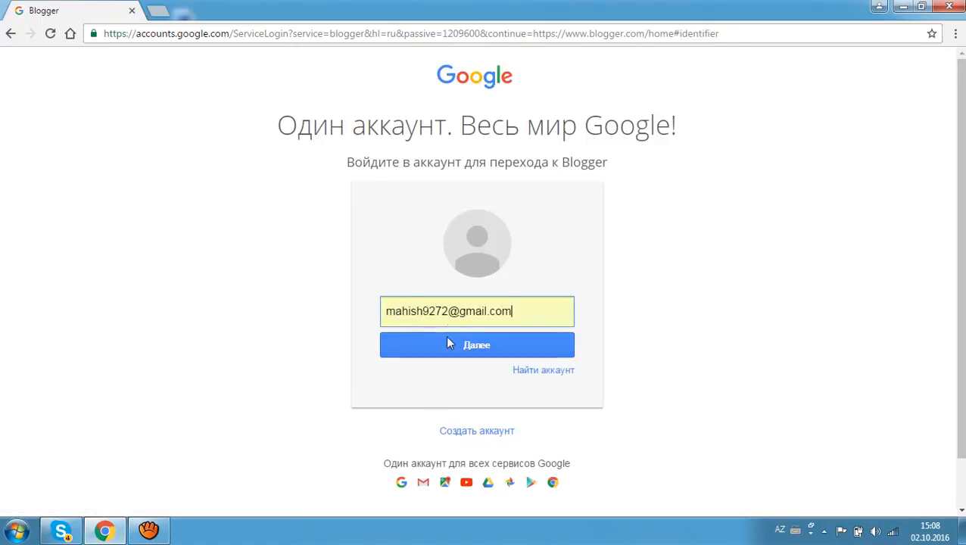
click(446, 342)
text(•••••••)
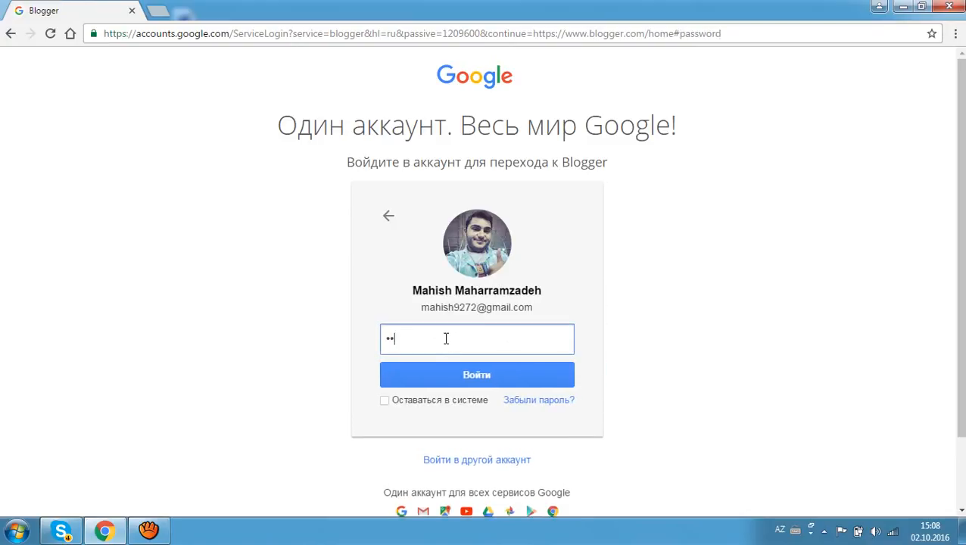
text(•••)
key(Return)
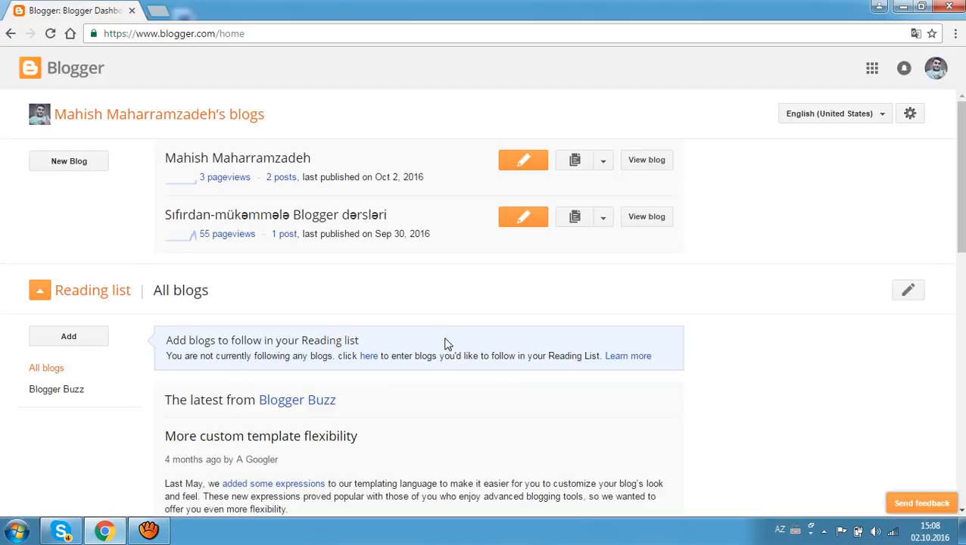
Refresh the dashboard, open the first blog's post list and create a new post
key(F5)
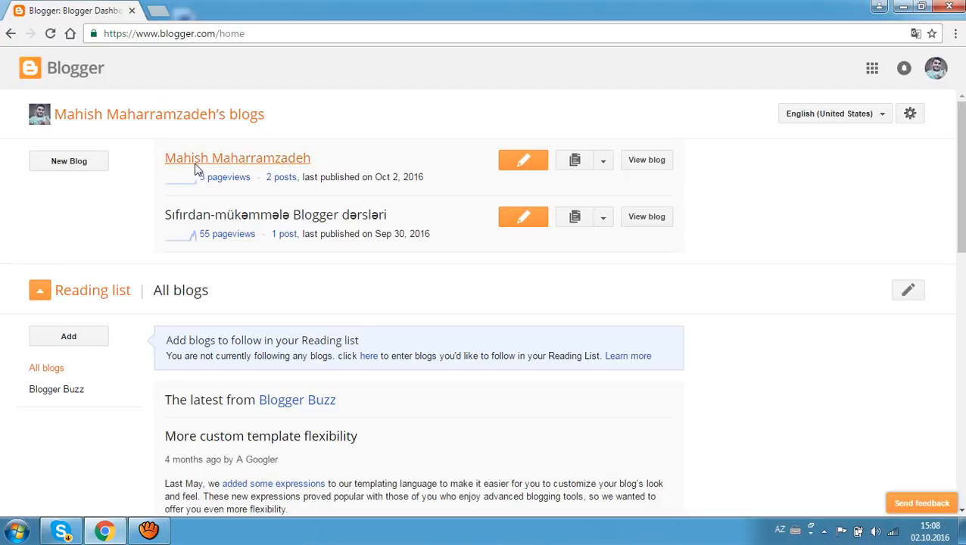
click(233, 163)
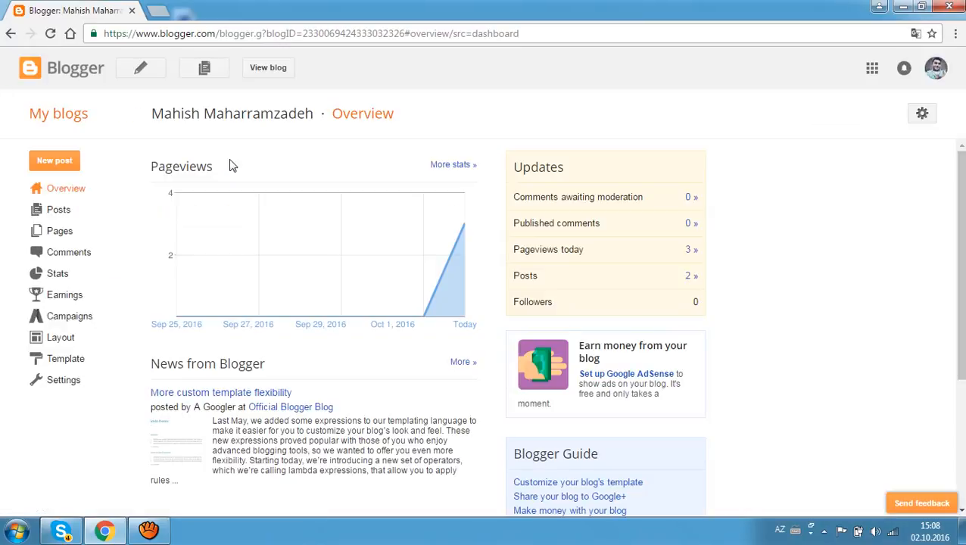
click(73, 217)
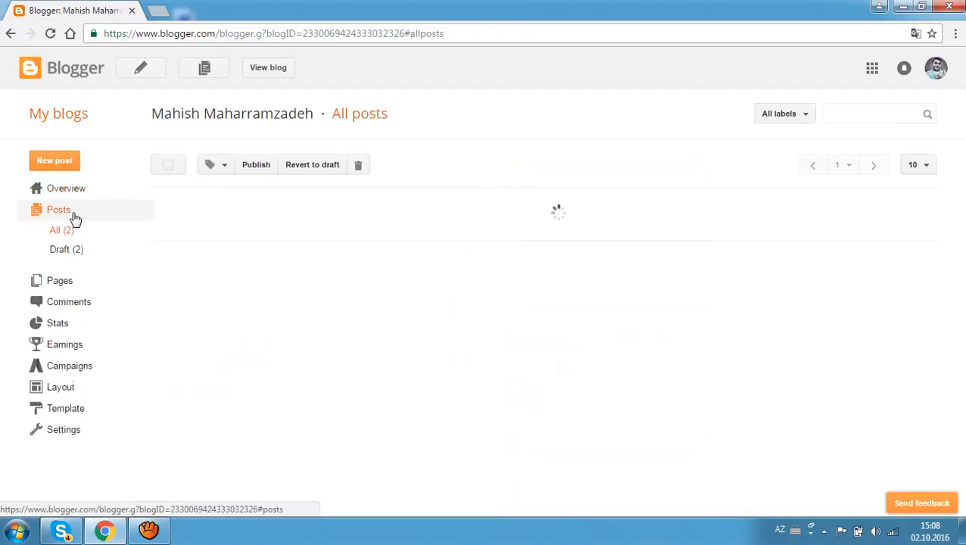
click(59, 168)
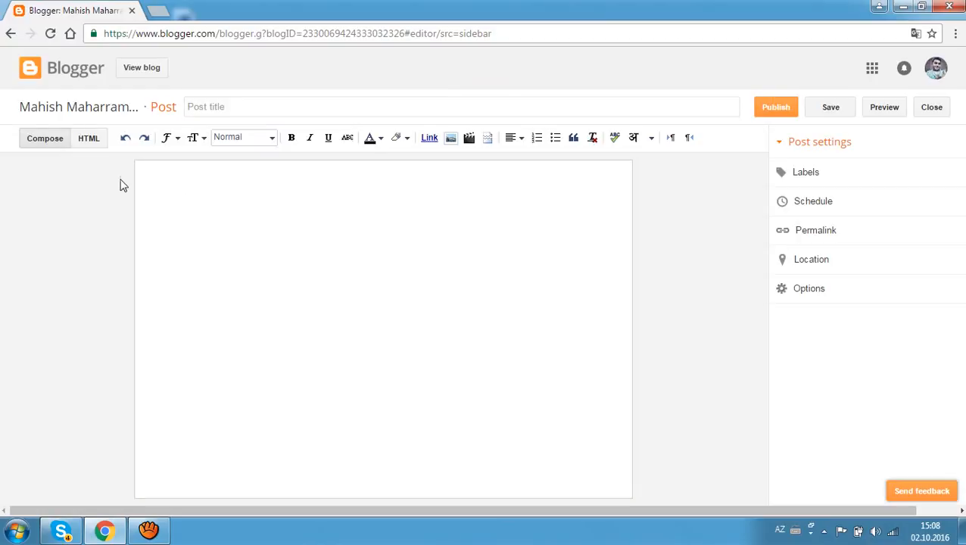
Show the new post's HTML source and add two line breaks after the closing div tag
click(205, 181)
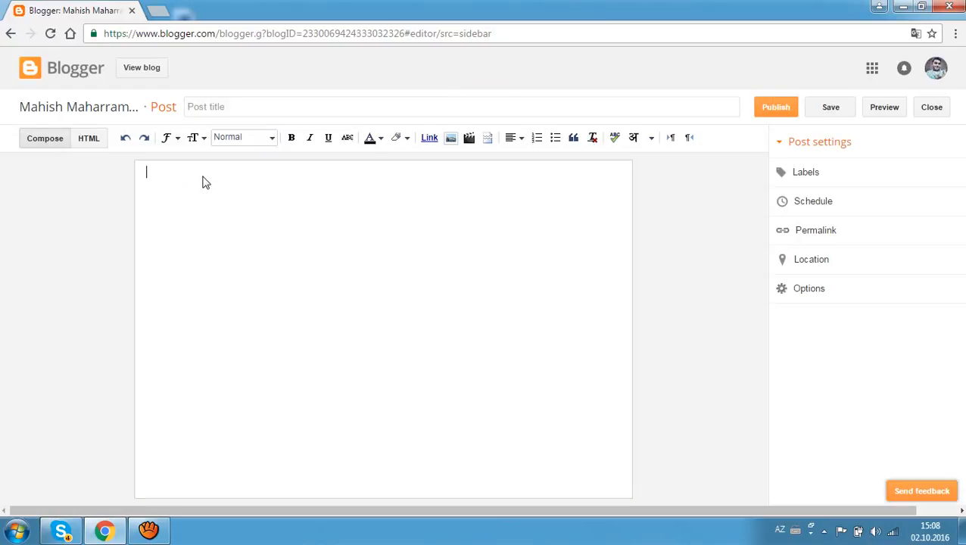
click(86, 143)
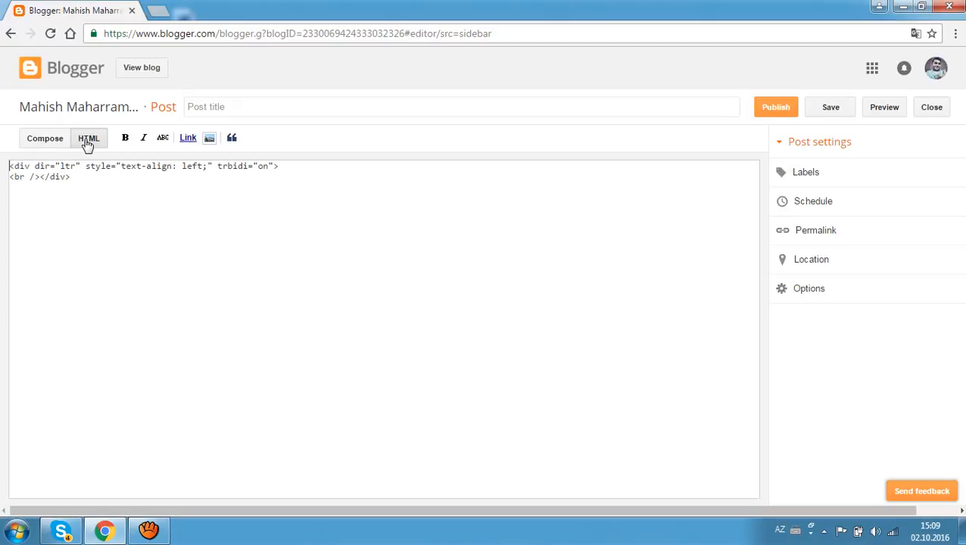
click(81, 167)
click(298, 176)
key(Return)
key(Return)
Open youtube.com in a new browser tab
click(158, 10)
text(yout)
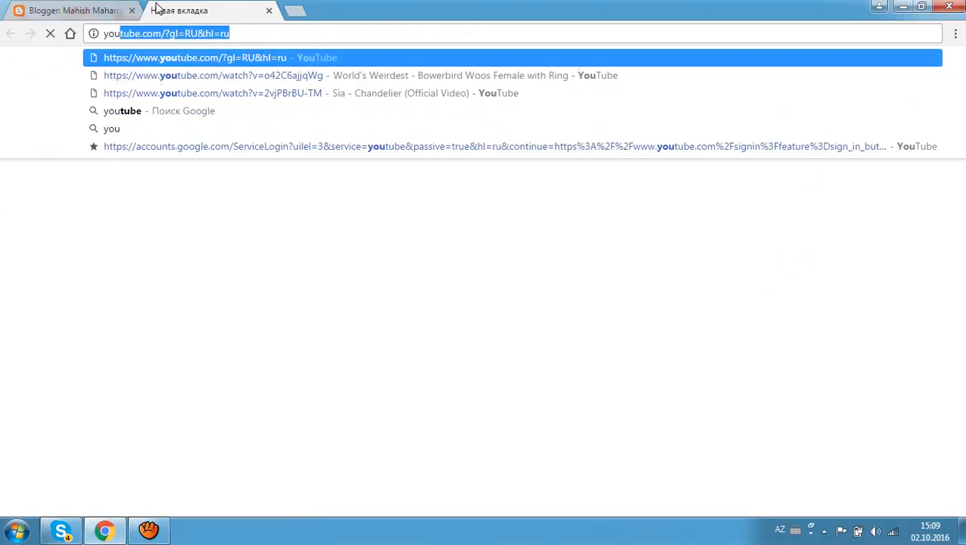
text(ubeş)
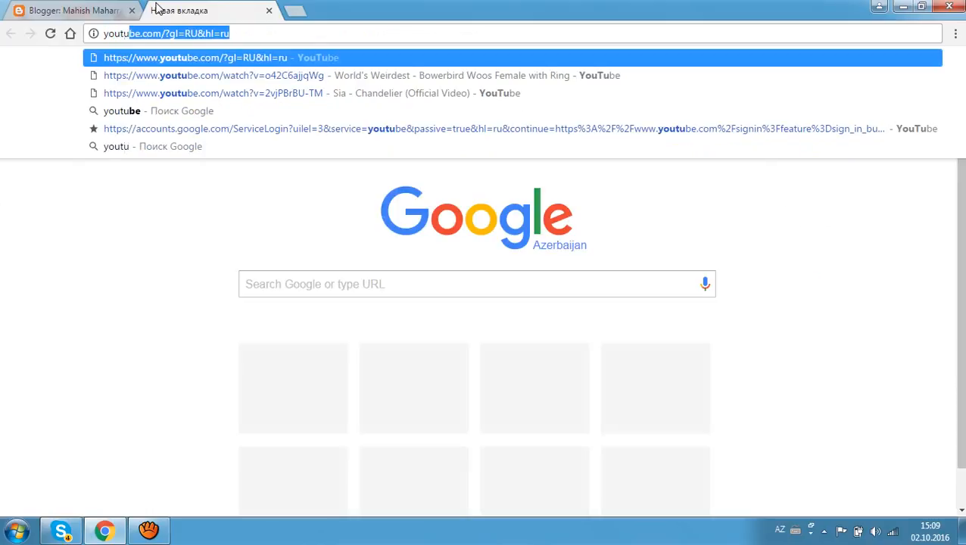
key(BackSpace)
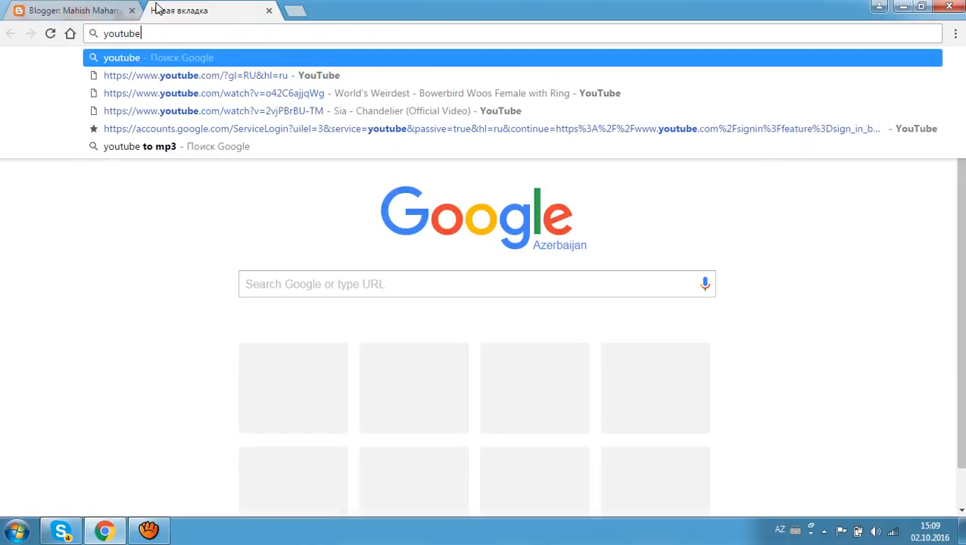
text(ş)
key(BackSpace)
text(.com)
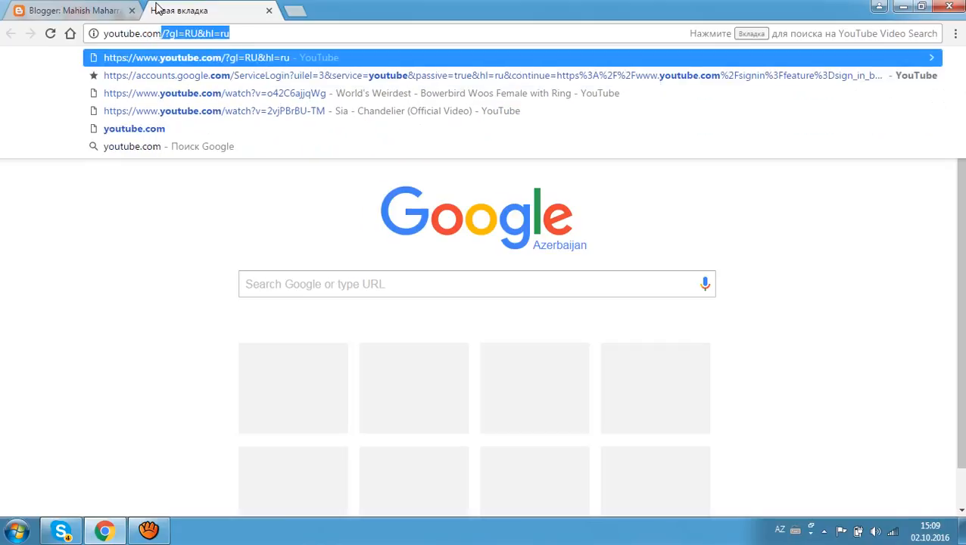
key(Delete)
key(Return)
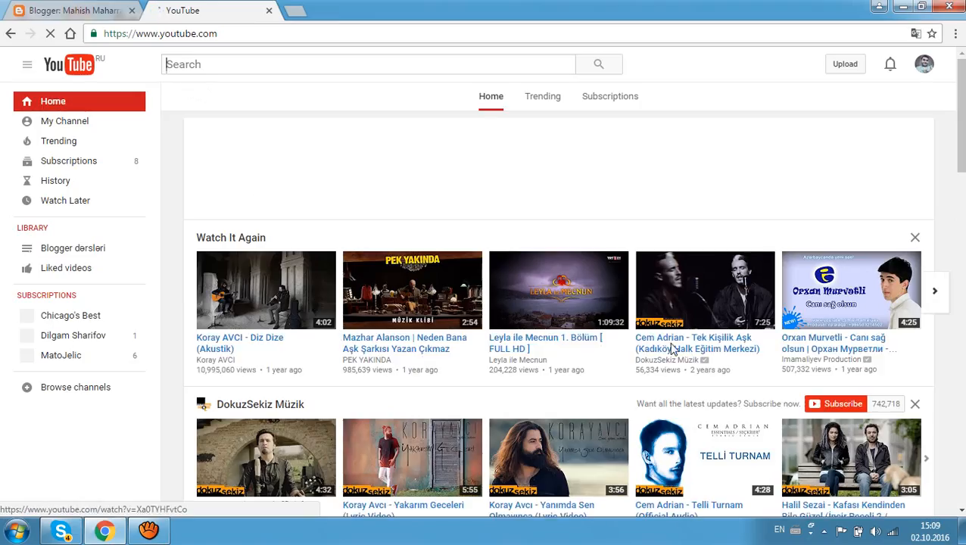
Open the video "Koray AVCI - Diz Dize (Akustik)" and copy its embed code from the sharing options
click(238, 316)
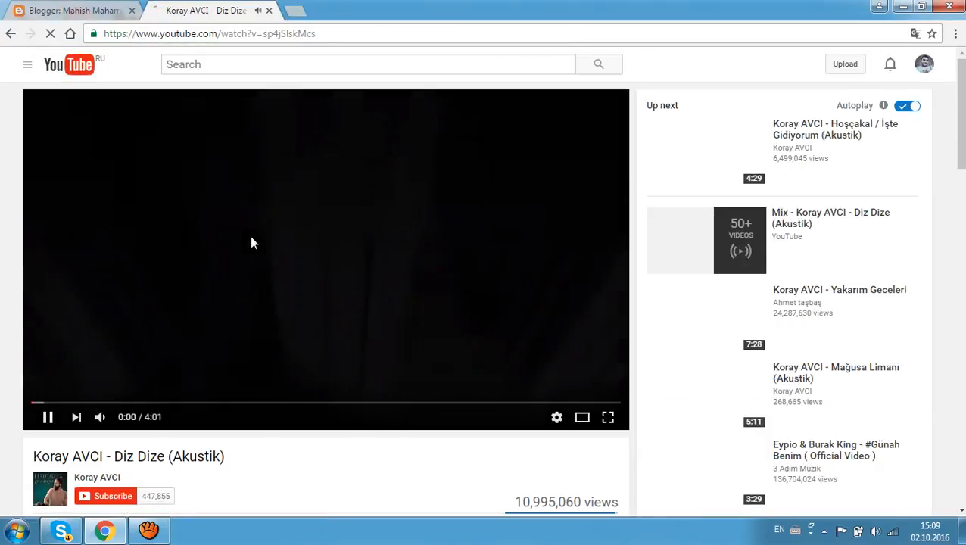
click(209, 35)
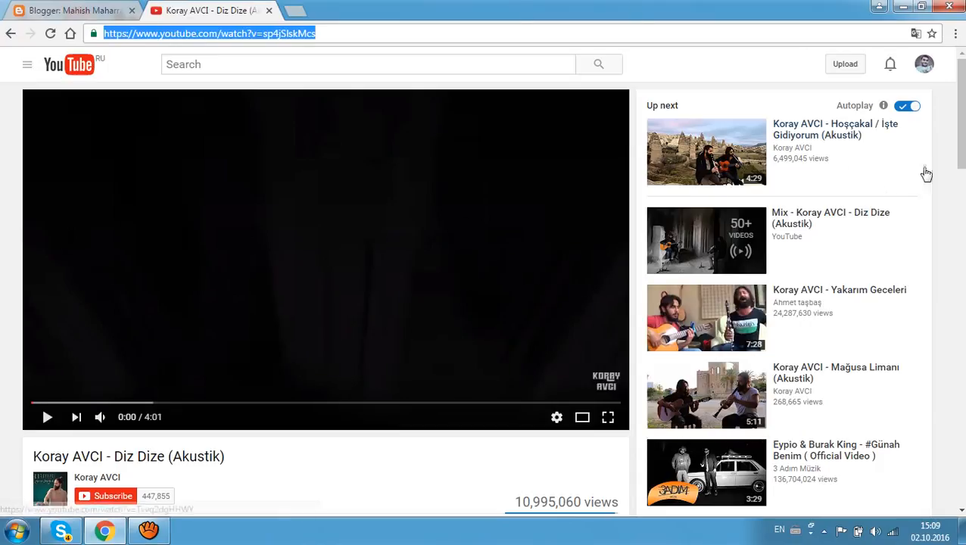
drag(961, 151, 961, 210)
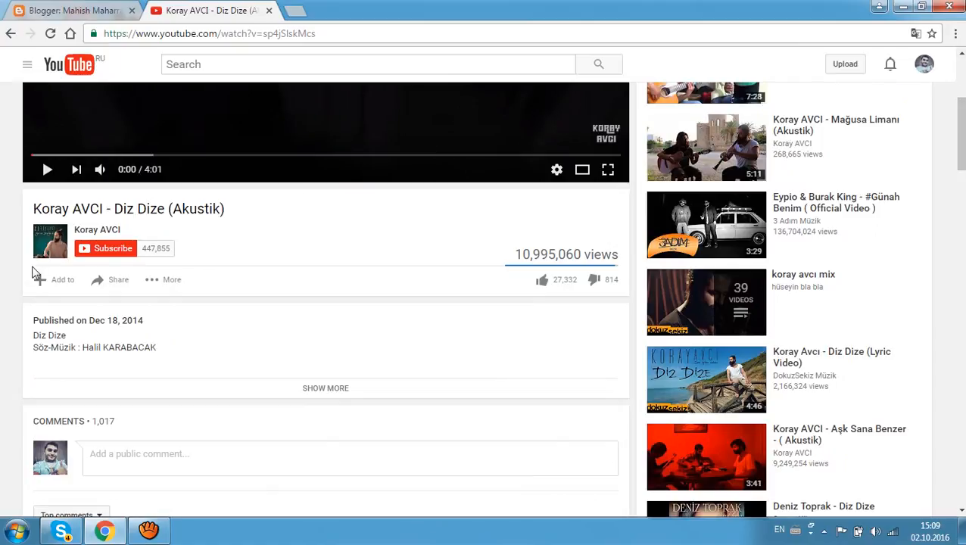
click(105, 285)
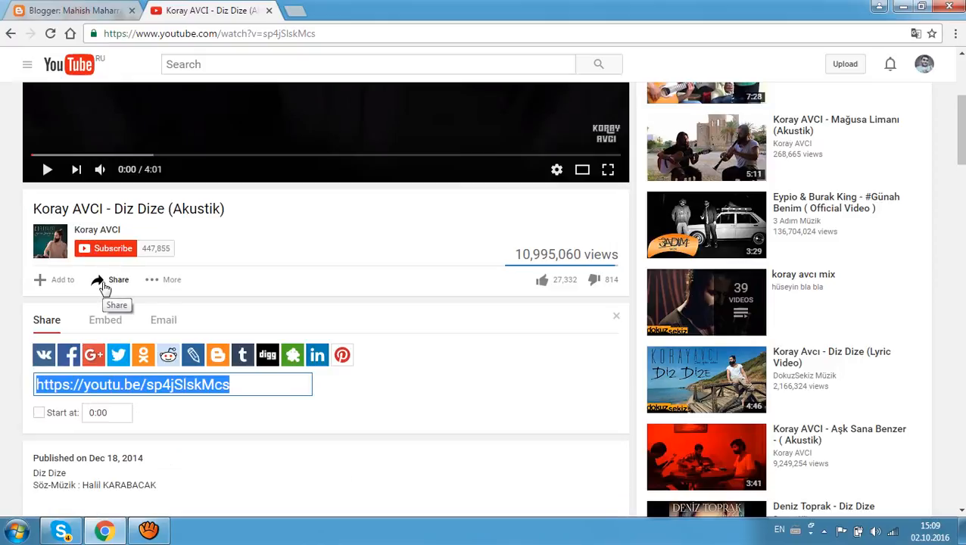
click(108, 327)
key(ctrl+c)
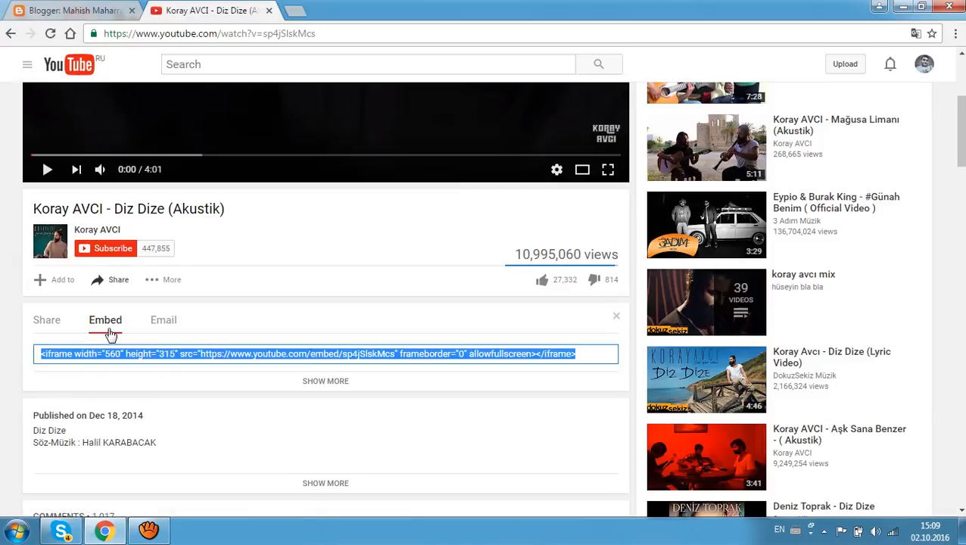
Paste the video's iframe code below the div in the Blogger post's HTML and return to the Compose view
click(76, 8)
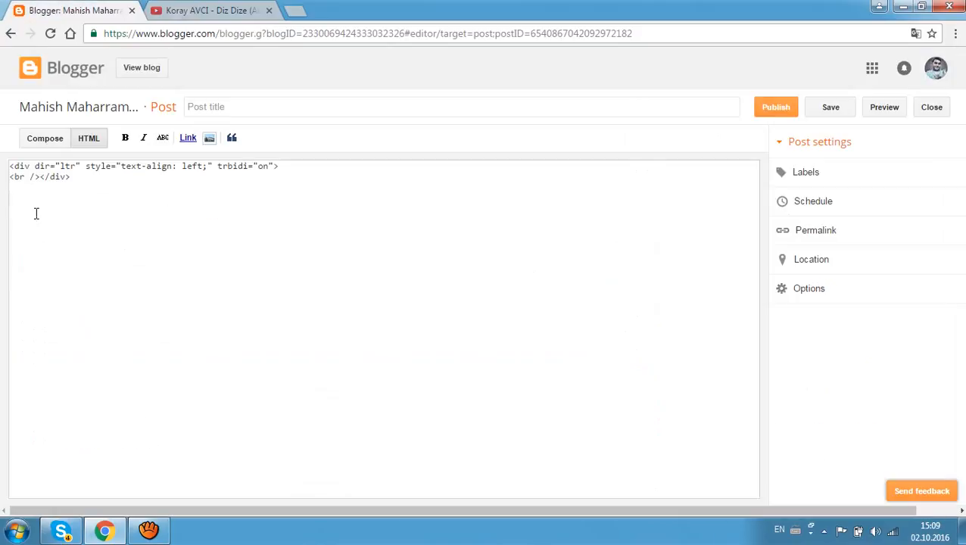
key(ctrl+v)
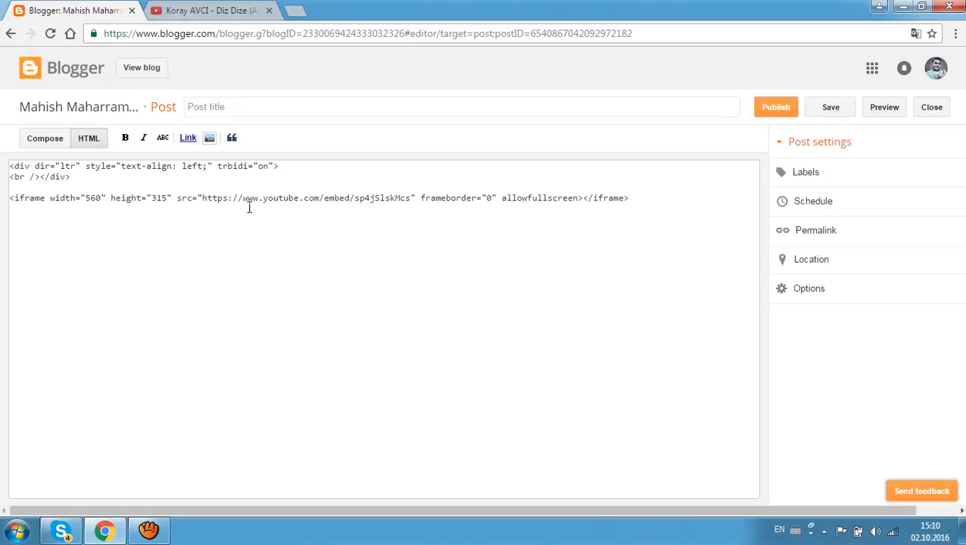
click(35, 145)
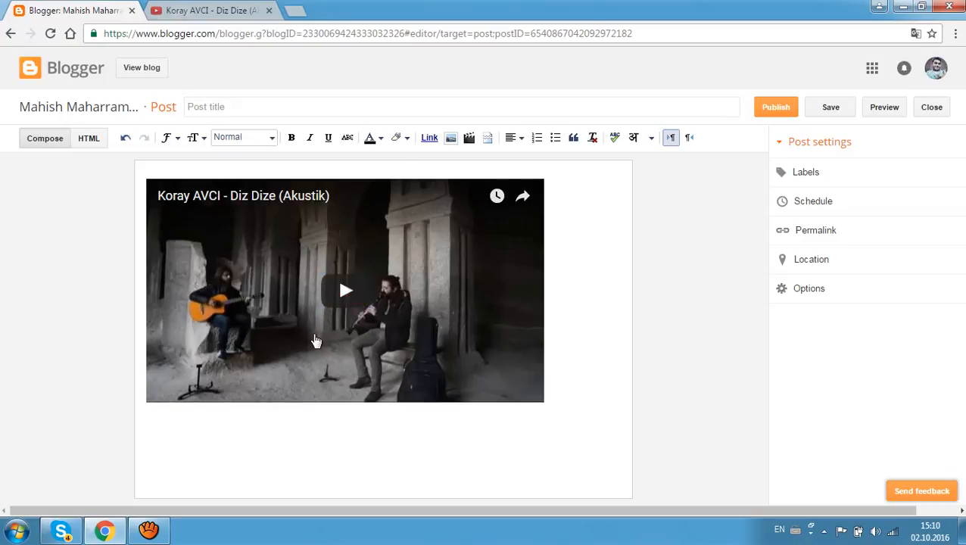
Center-align the embedded video in the post and briefly test its playback
click(264, 253)
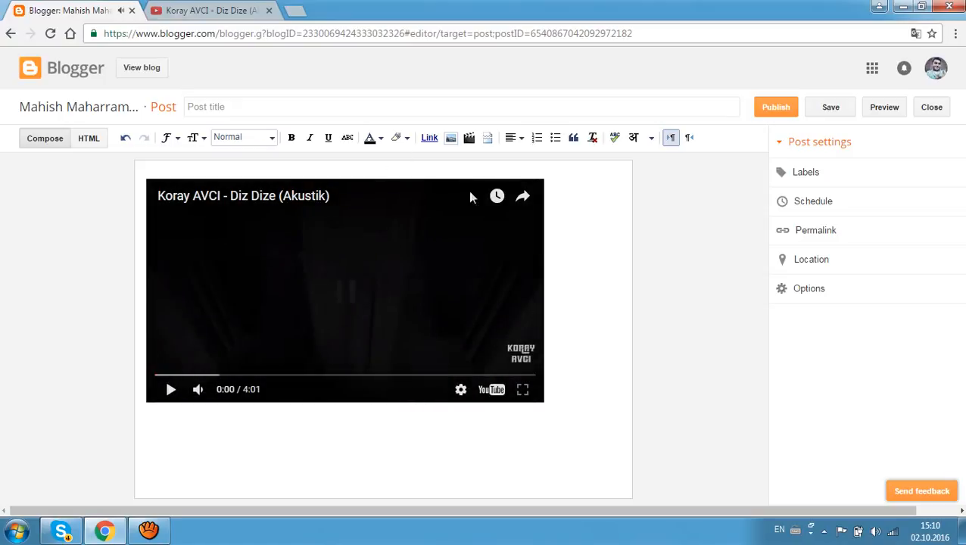
click(518, 138)
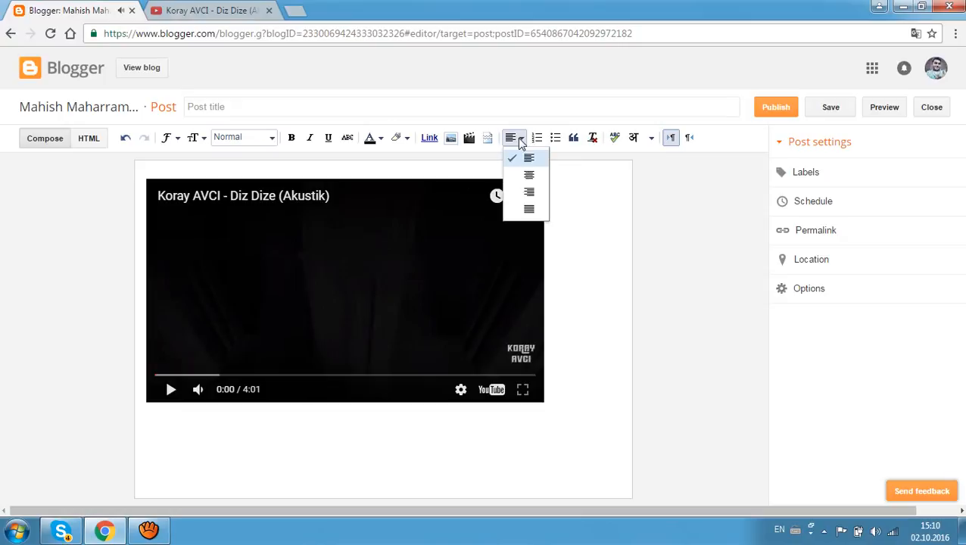
click(523, 179)
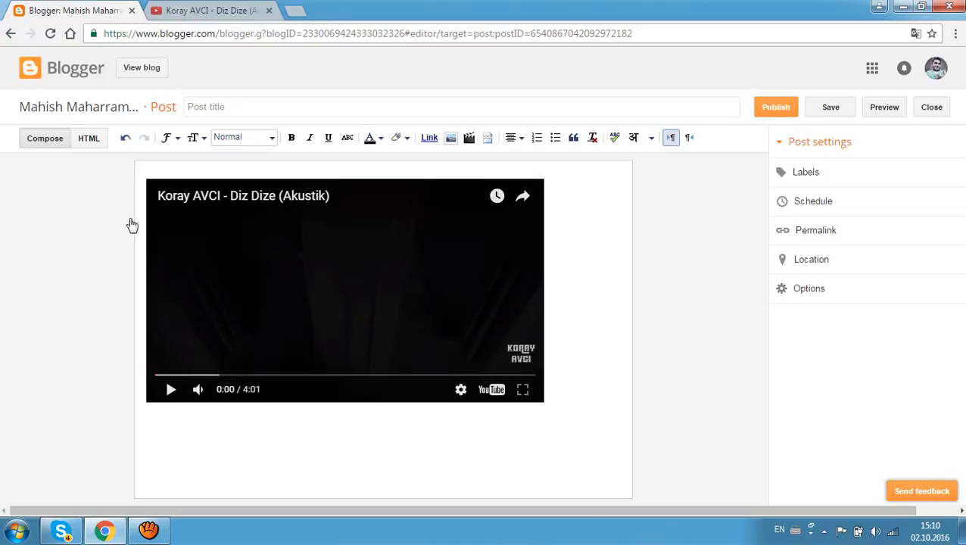
click(517, 139)
click(511, 182)
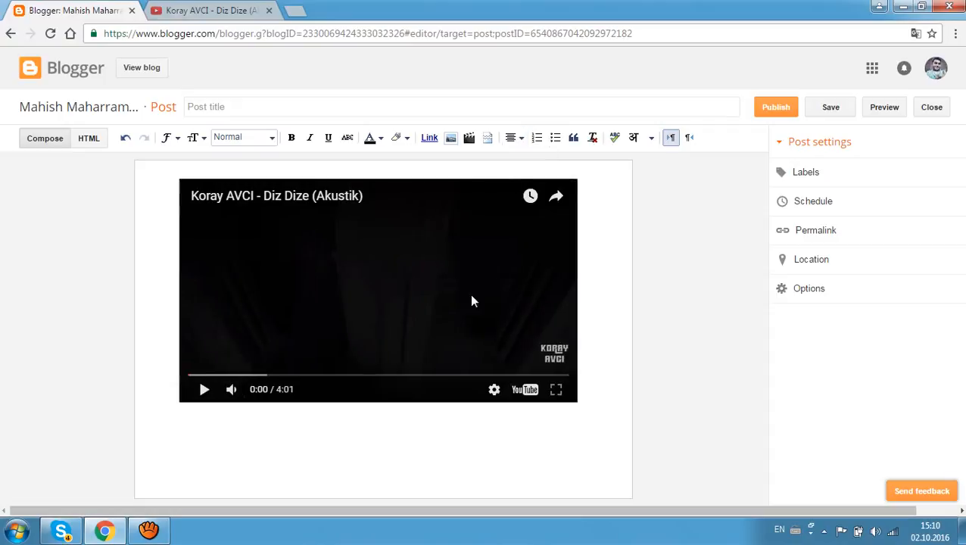
click(574, 334)
click(376, 295)
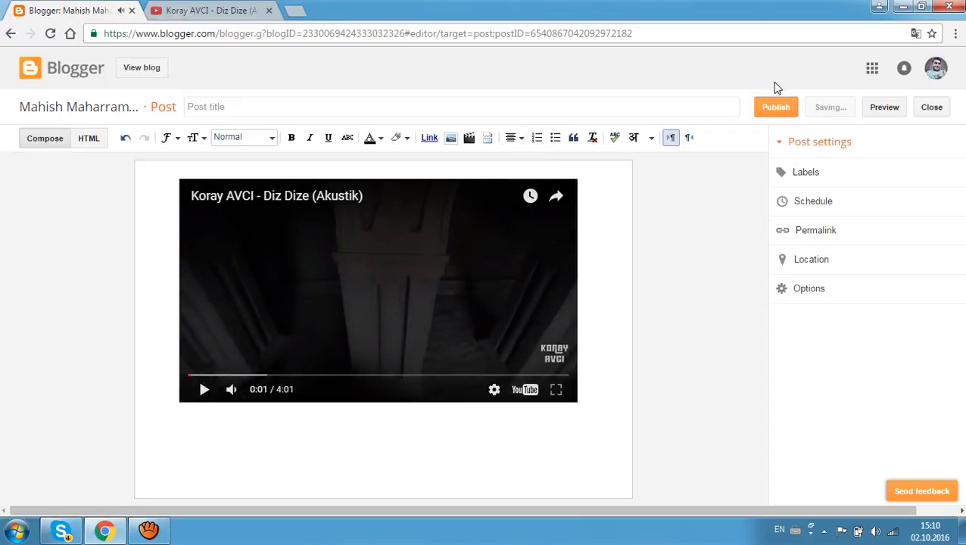
Title the post "Musiqi" and publish it without sharing it on Google+
click(236, 104)
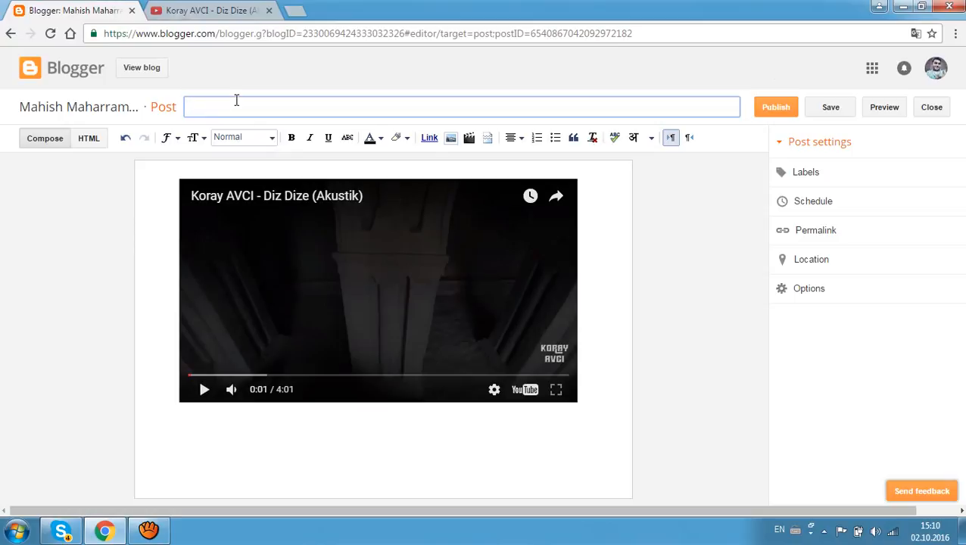
text(Musiqi)
click(776, 107)
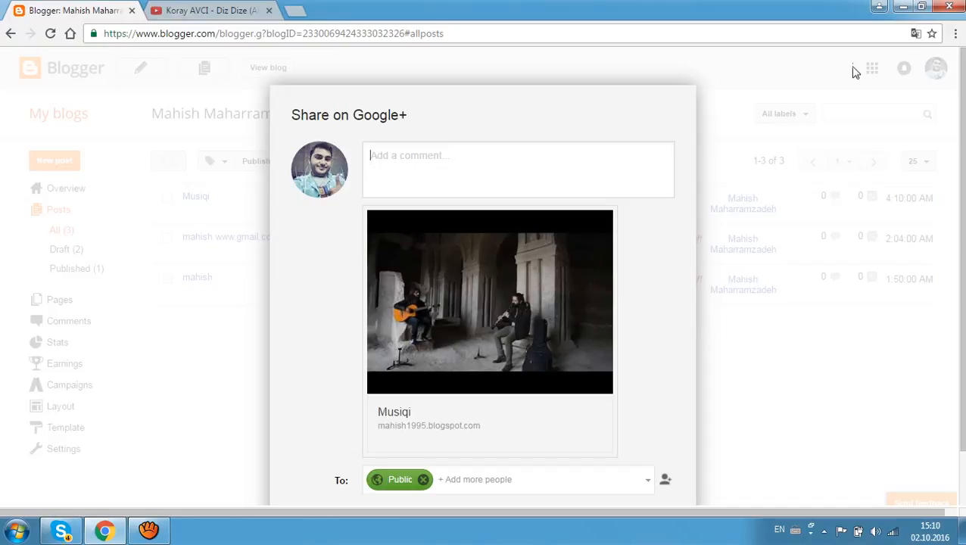
scroll(612, 269, down, 1)
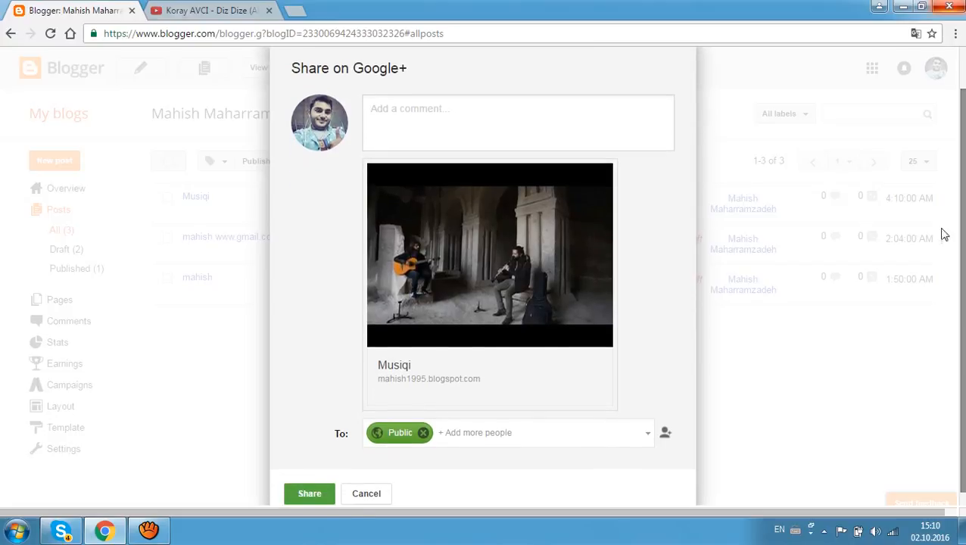
click(365, 494)
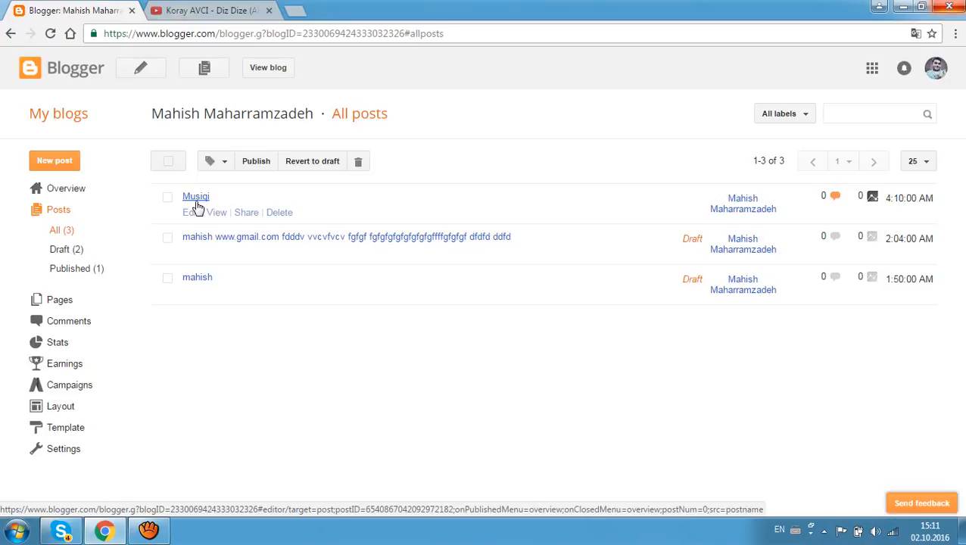
View the live blog and check how the Musiqi post with its embedded video is displayed
click(277, 71)
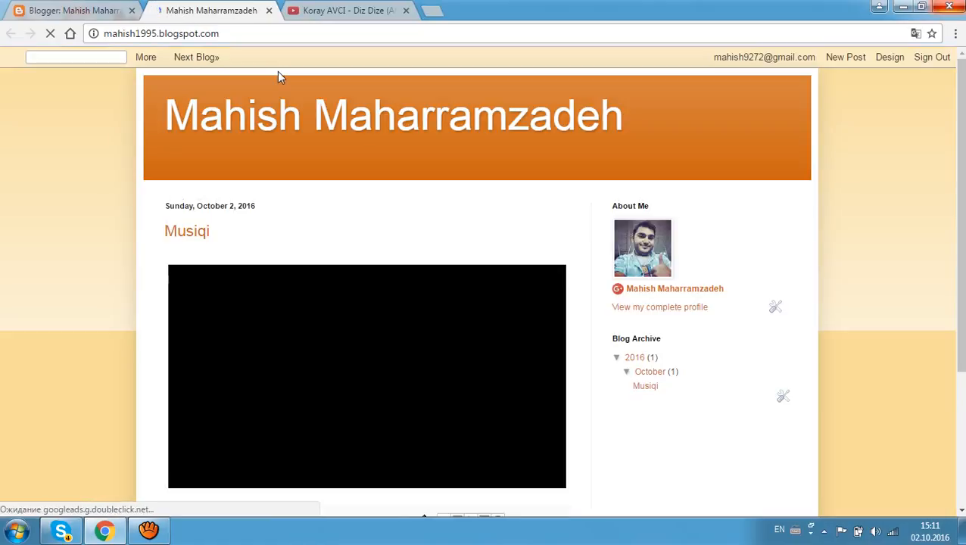
scroll(672, 126, down, 1)
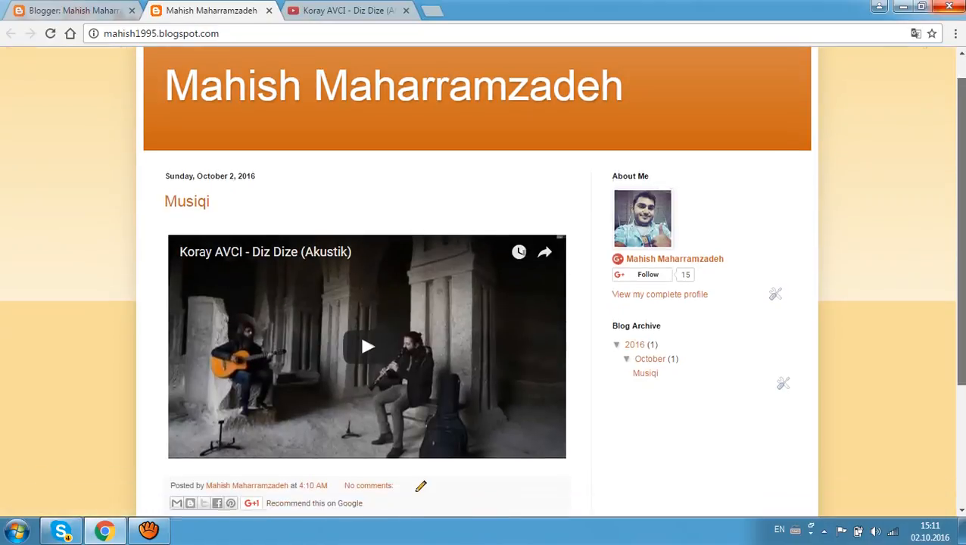
drag(961, 144, 961, 197)
scroll(482, 268, up, 1)
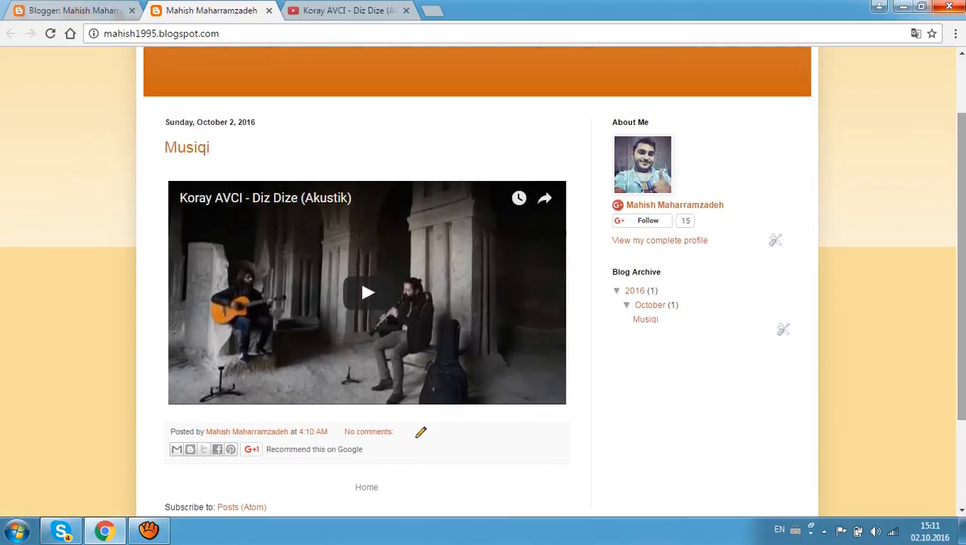
scroll(856, 107, up, 1)
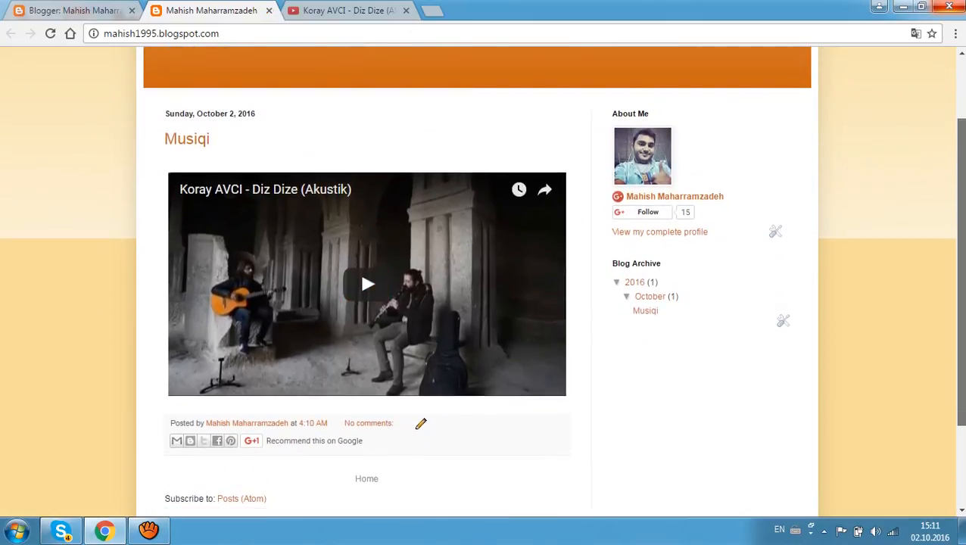